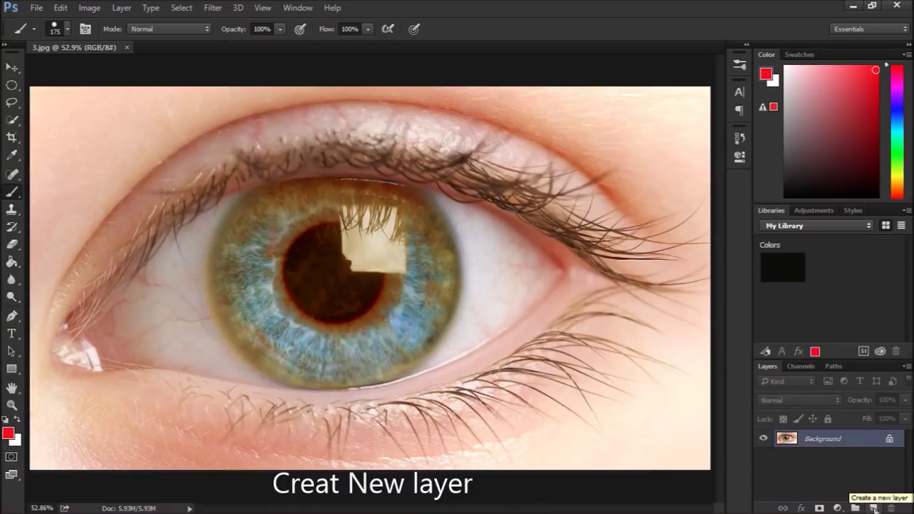
# Add an empty Layer 1 above the eye photo's Background.
pyautogui.click(873, 508)
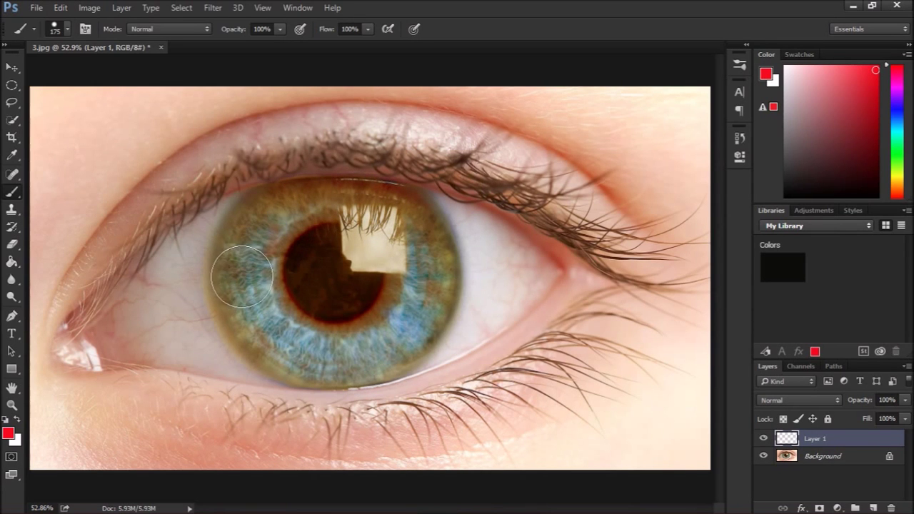
# Draw an elliptical marquee around the iris and trim a sliver off its top edge.
pyautogui.click(12, 87)
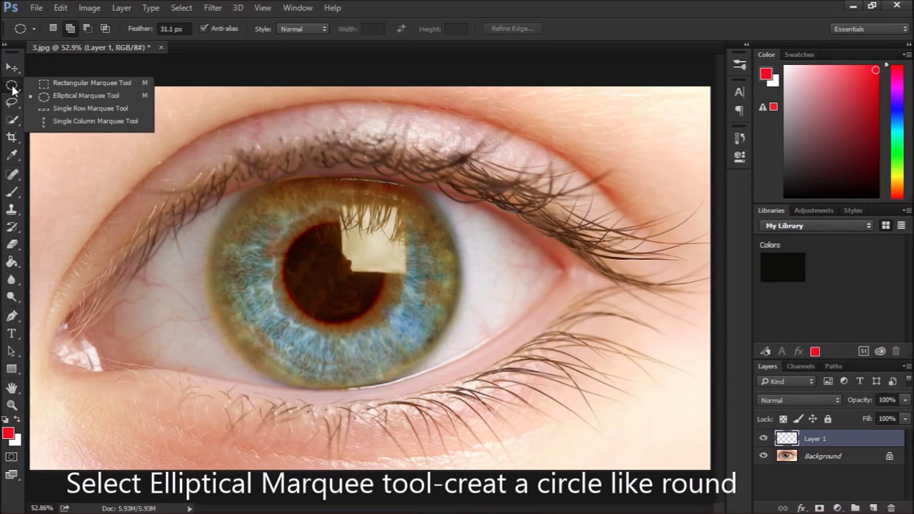
pyautogui.click(73, 93)
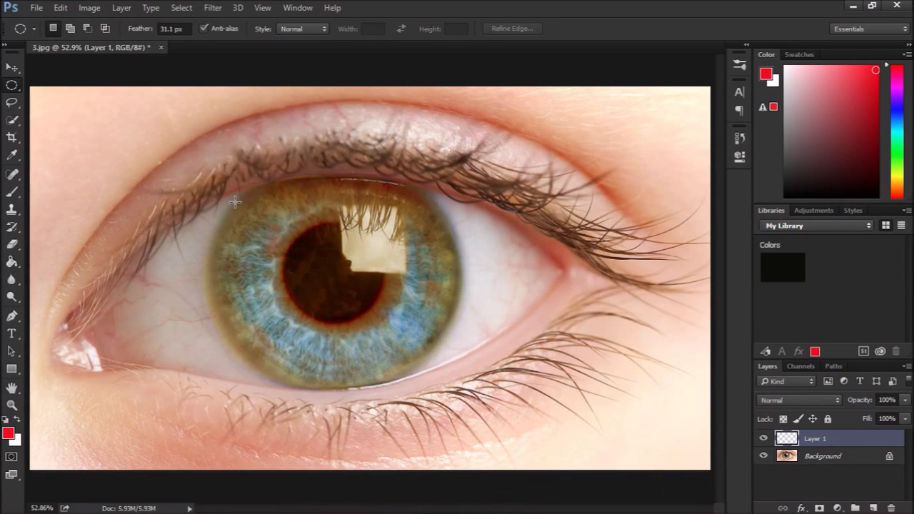
pyautogui.moveTo(235, 203); pyautogui.dragTo(488, 417)
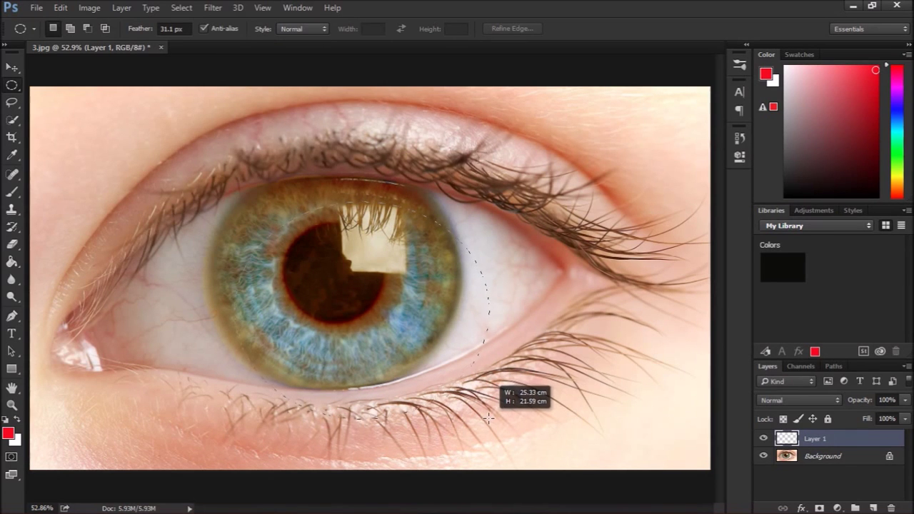
pyautogui.moveTo(488, 418); pyautogui.dragTo(488, 417)
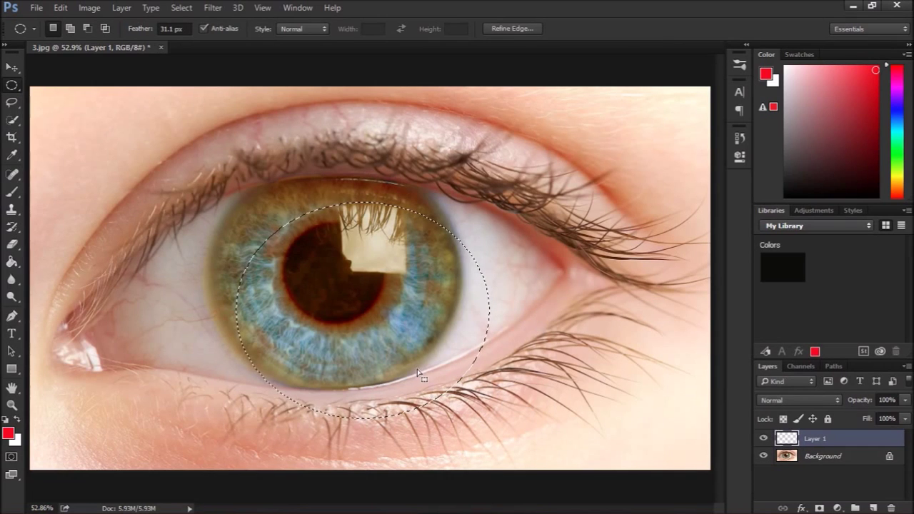
pyautogui.moveTo(302, 246)
pyautogui.mouseDown()
pyautogui.moveTo(284, 216)
pyautogui.moveTo(271, 214)
pyautogui.mouseUp()
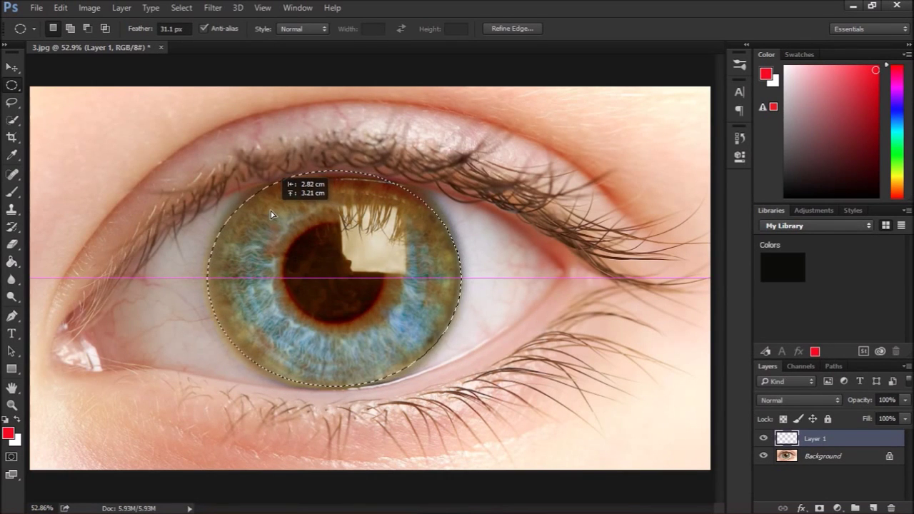
pyautogui.moveTo(271, 214); pyautogui.dragTo(272, 216)
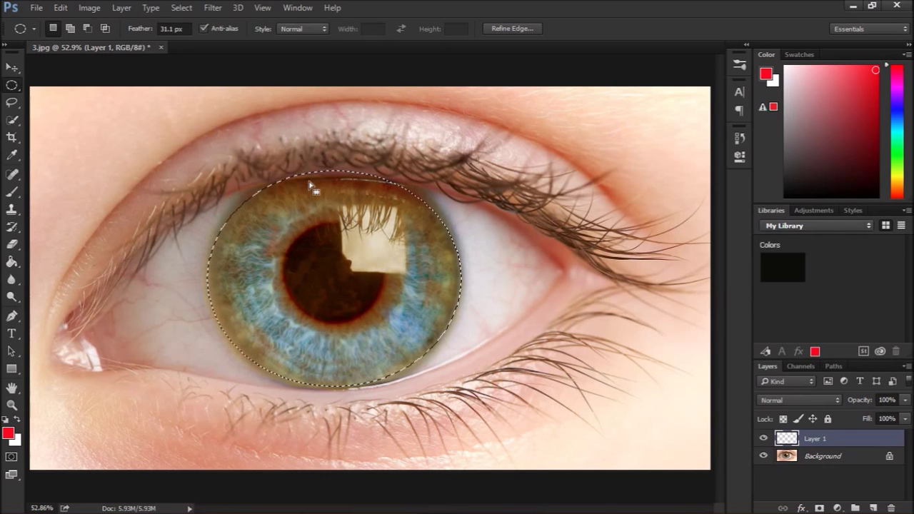
pyautogui.click(87, 28)
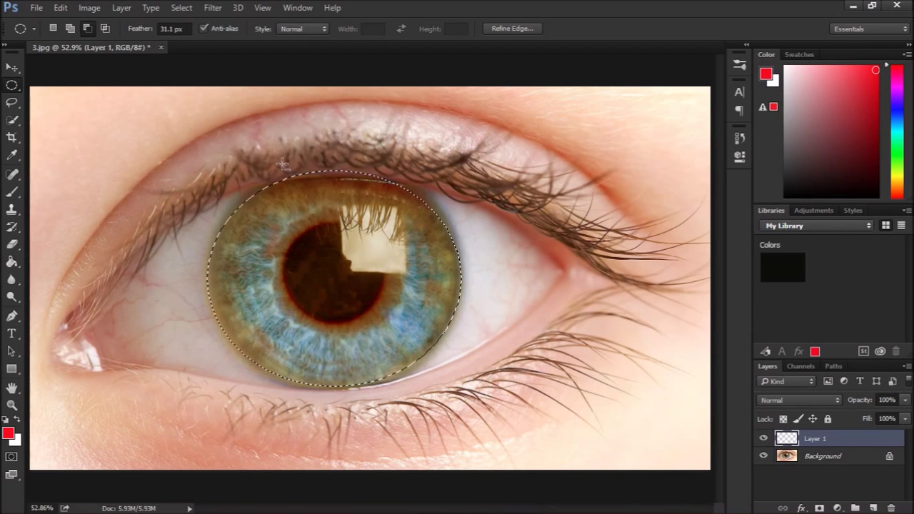
pyautogui.moveTo(278, 182); pyautogui.dragTo(390, 174)
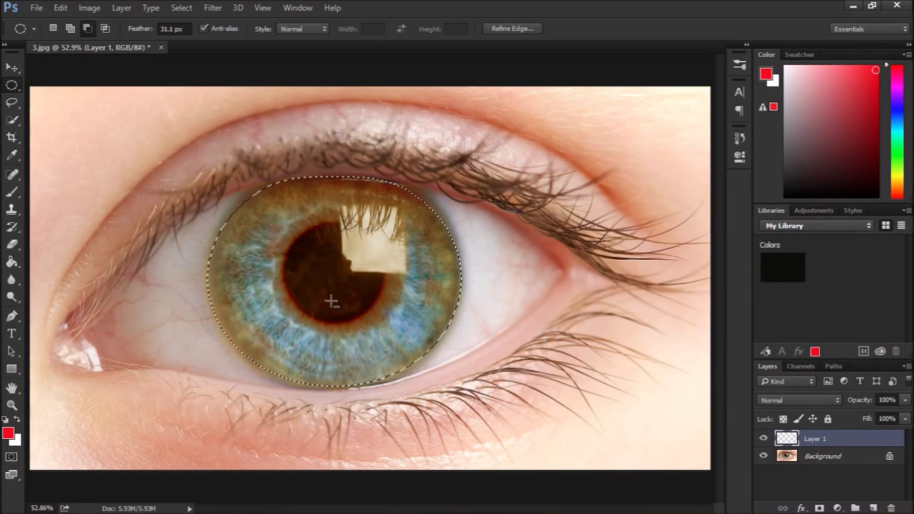
# Set the foreground colour to bright red fb071e.
pyautogui.click(8, 434)
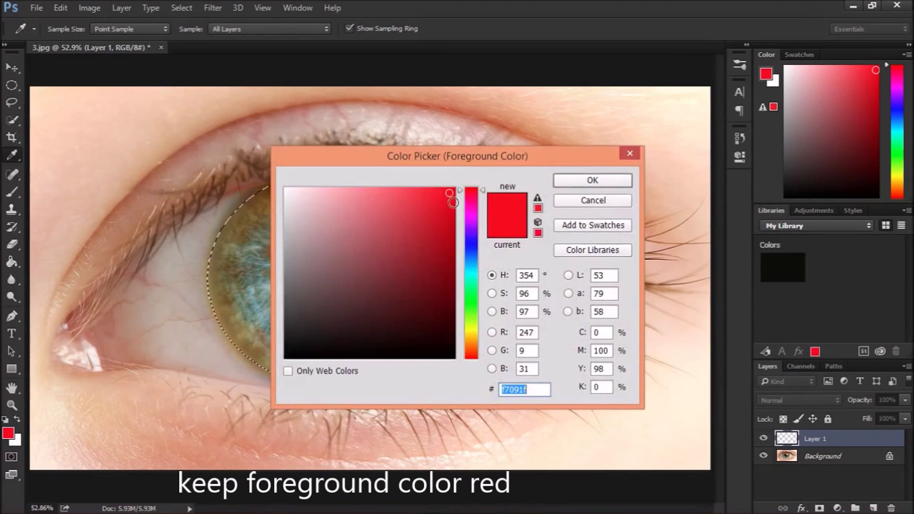
pyautogui.click(451, 190)
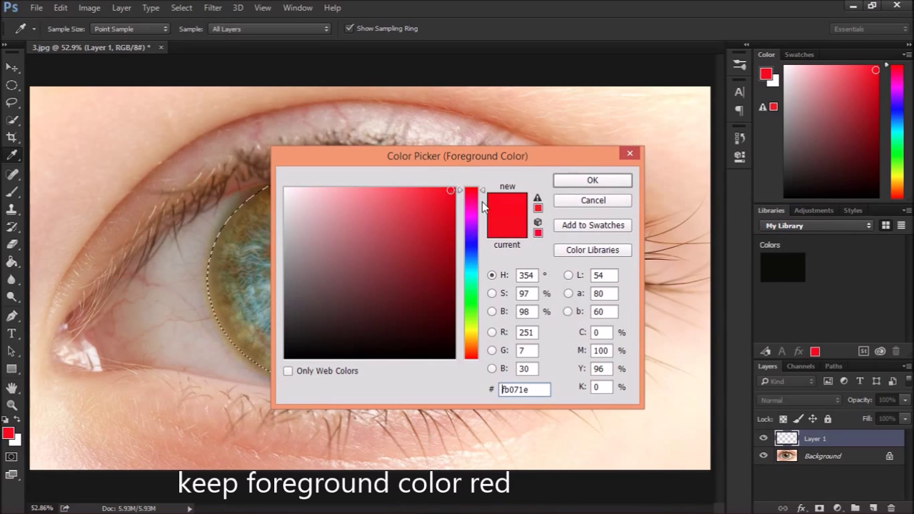
pyautogui.click(581, 184)
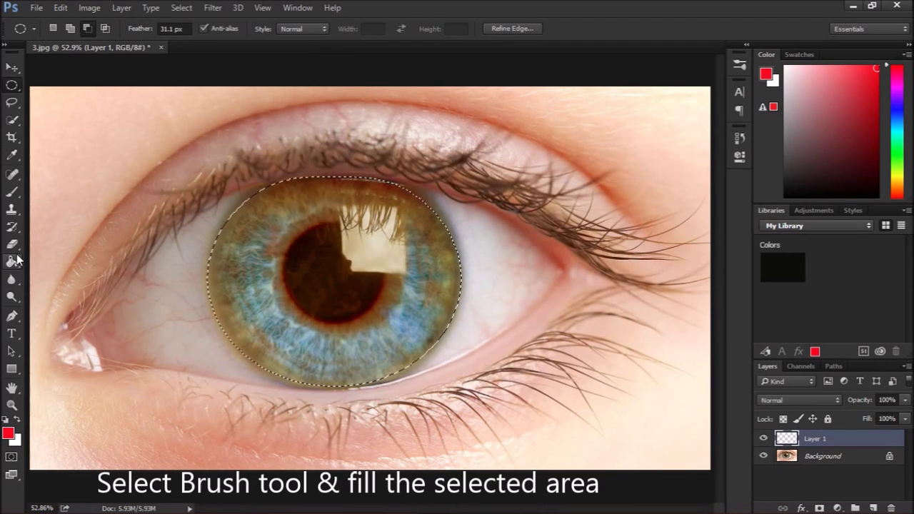
# Brush solid red over the whole iris selection on Layer 1.
pyautogui.click(11, 192)
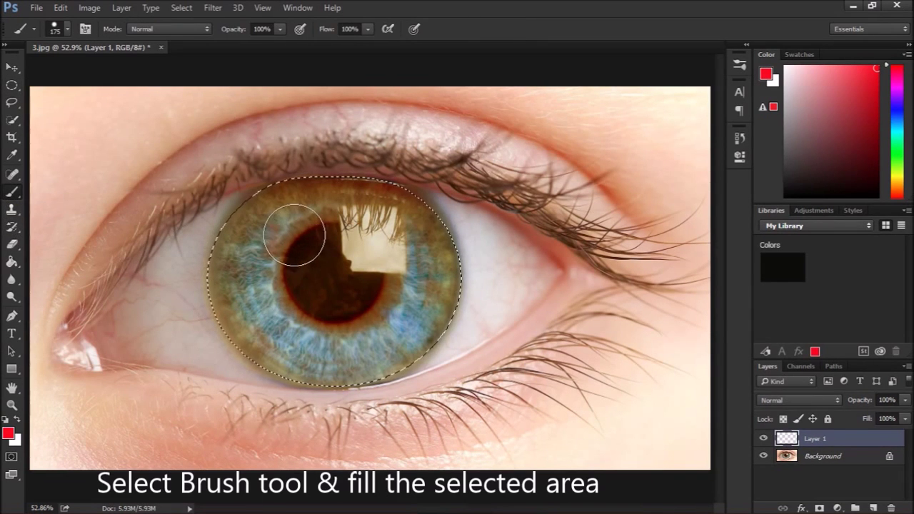
pyautogui.click(294, 208)
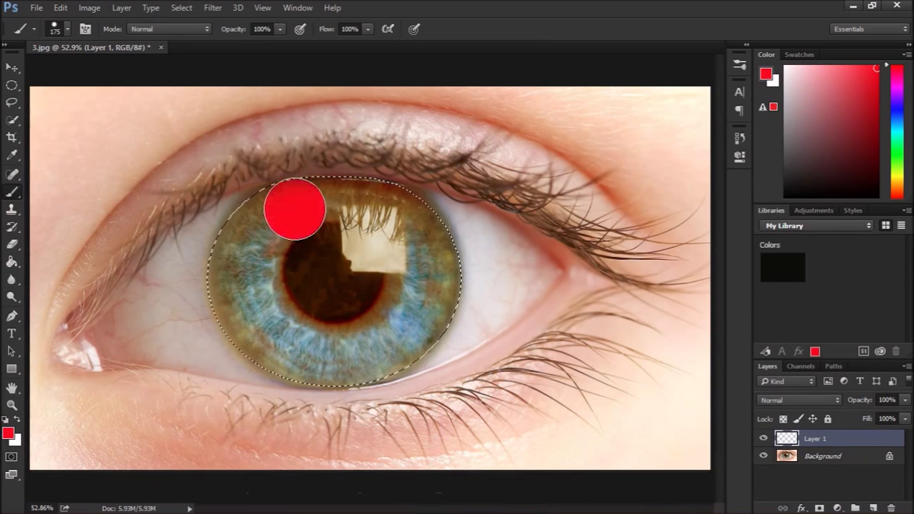
pyautogui.moveTo(294, 209)
pyautogui.mouseDown()
pyautogui.moveTo(238, 296)
pyautogui.moveTo(240, 322)
pyautogui.moveTo(277, 351)
pyautogui.moveTo(326, 367)
pyautogui.moveTo(382, 357)
pyautogui.moveTo(420, 306)
pyautogui.moveTo(433, 271)
pyautogui.moveTo(425, 230)
pyautogui.moveTo(384, 204)
pyautogui.moveTo(326, 197)
pyautogui.moveTo(288, 267)
pyautogui.moveTo(358, 258)
pyautogui.moveTo(337, 282)
pyautogui.moveTo(384, 245)
pyautogui.moveTo(367, 321)
pyautogui.moveTo(254, 314)
pyautogui.mouseUp()
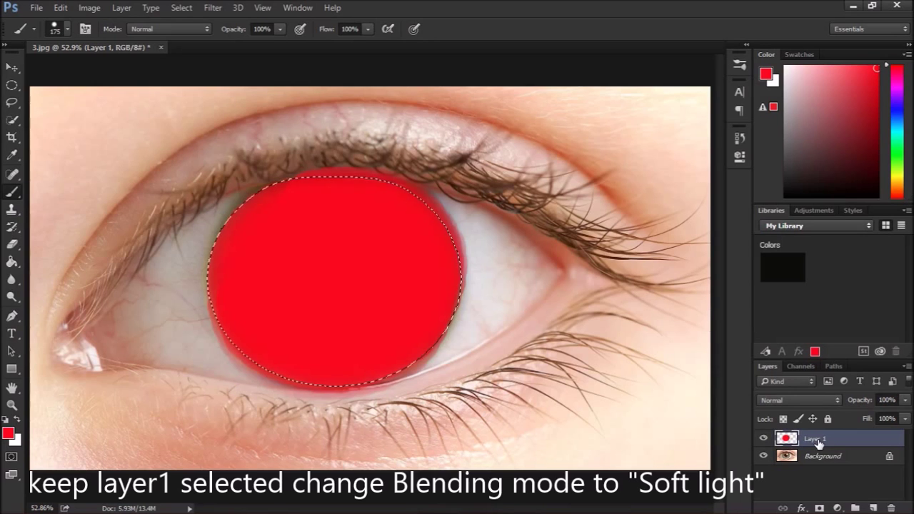
# Set Layer 1's blending mode to Soft Light.
pyautogui.click(790, 401)
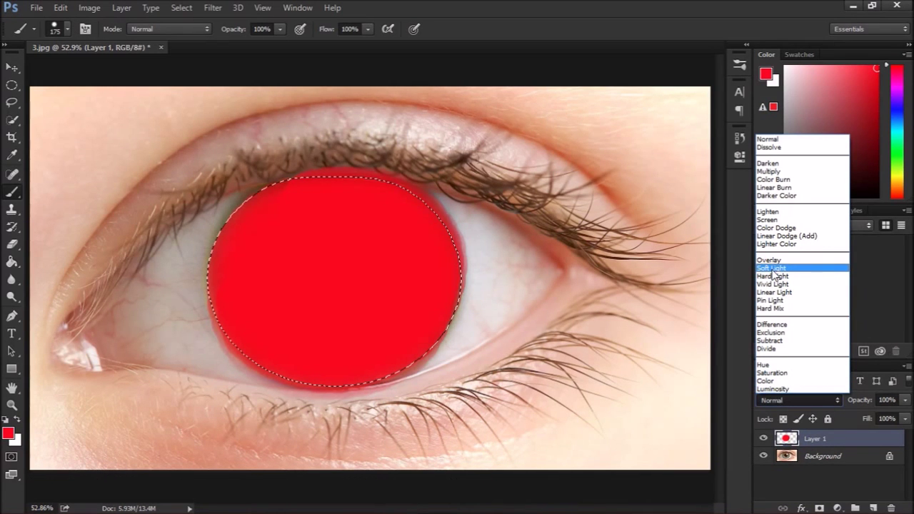
pyautogui.click(774, 268)
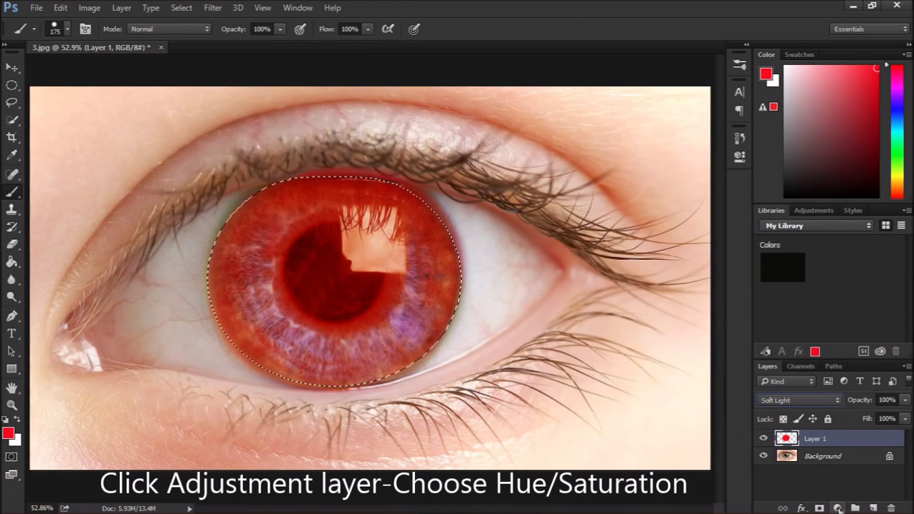
# Add a Hue/Saturation adjustment layer clipped to the red Layer 1.
pyautogui.click(838, 508)
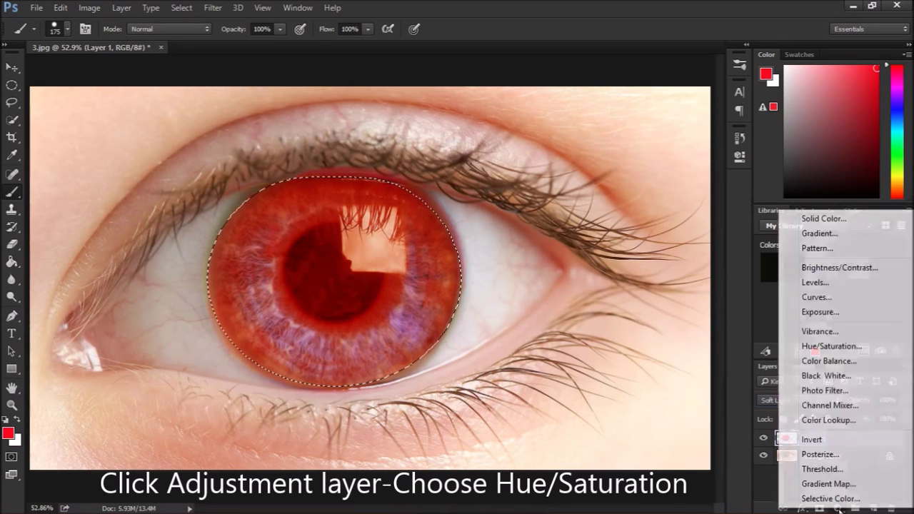
pyautogui.click(820, 346)
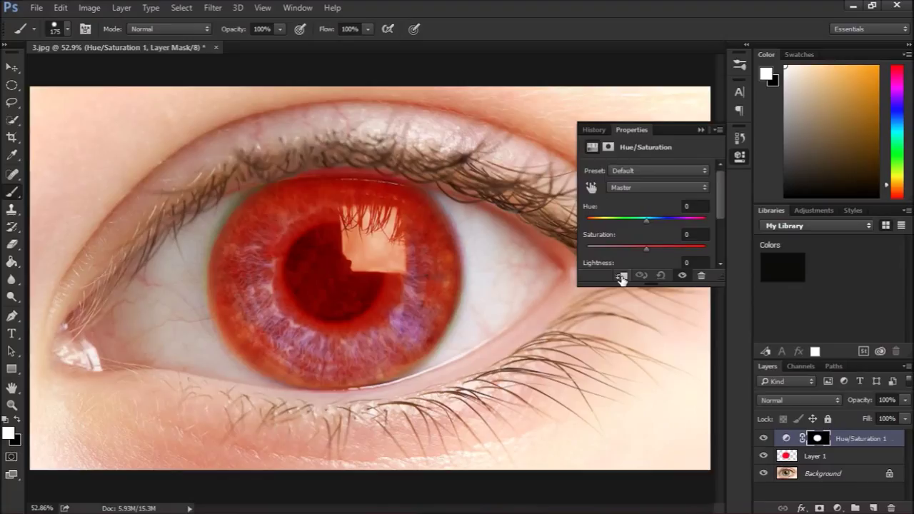
pyautogui.click(622, 277)
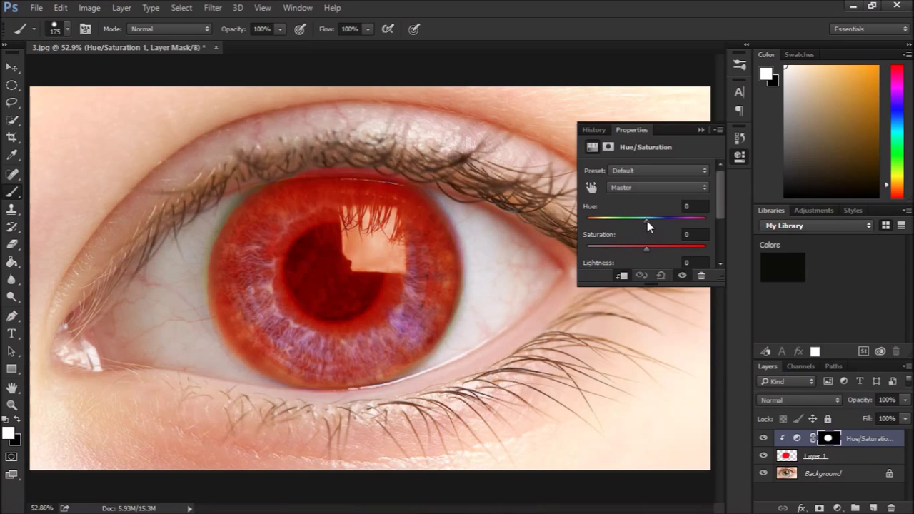
# Move the Properties panel off the eye and set the Hue slider to -161.
pyautogui.moveTo(631, 130); pyautogui.dragTo(635, 129)
pyautogui.moveTo(656, 130); pyautogui.dragTo(786, 130)
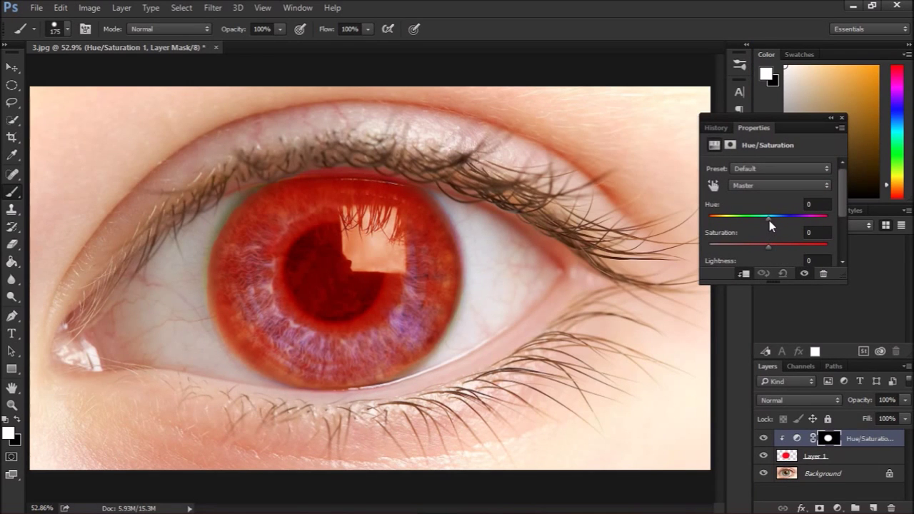
pyautogui.moveTo(768, 221)
pyautogui.mouseDown()
pyautogui.moveTo(711, 217)
pyautogui.moveTo(832, 222)
pyautogui.moveTo(774, 207)
pyautogui.moveTo(711, 214)
pyautogui.moveTo(717, 224)
pyautogui.moveTo(755, 229)
pyautogui.moveTo(805, 223)
pyautogui.mouseUp()
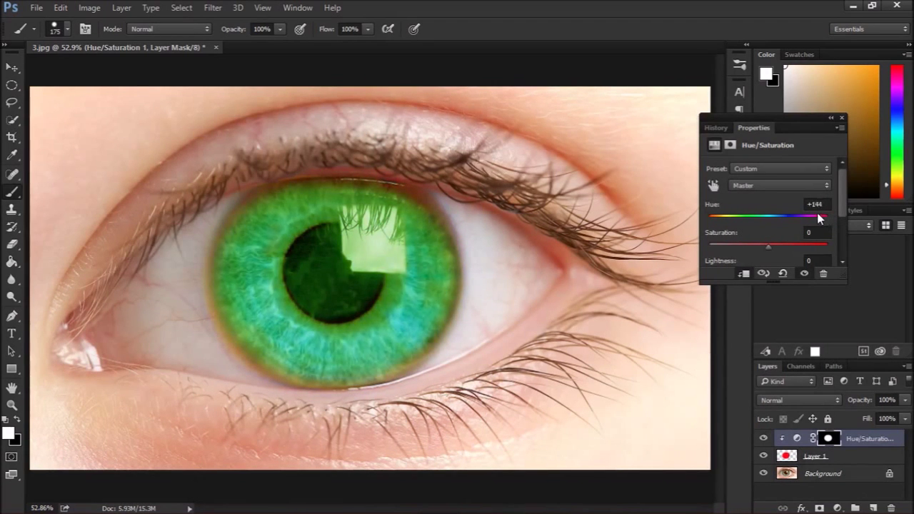
pyautogui.moveTo(817, 214); pyautogui.dragTo(716, 206)
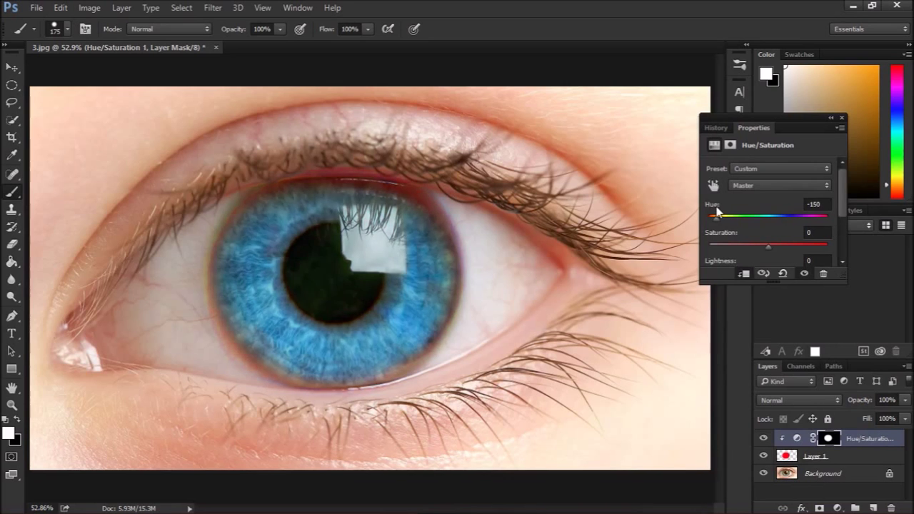
pyautogui.moveTo(716, 207)
pyautogui.mouseDown()
pyautogui.moveTo(739, 216)
pyautogui.moveTo(715, 213)
pyautogui.mouseUp()
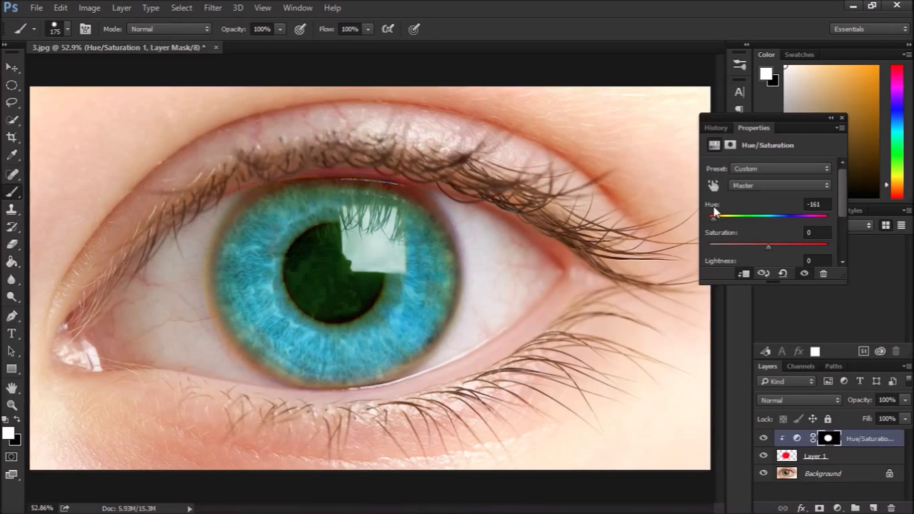
pyautogui.click(714, 212)
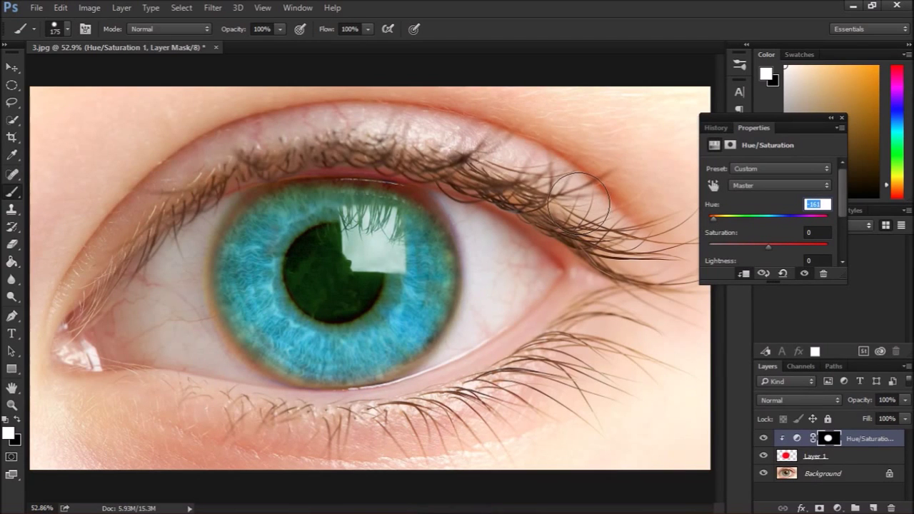